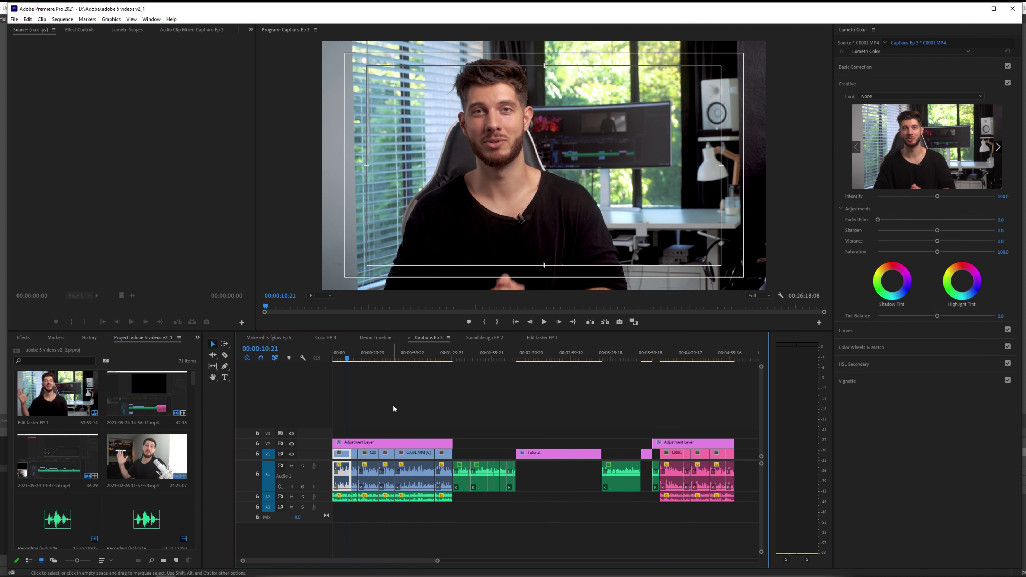
Switch Premiere Pro to the Captions workspace layout.
left_click(394, 408)
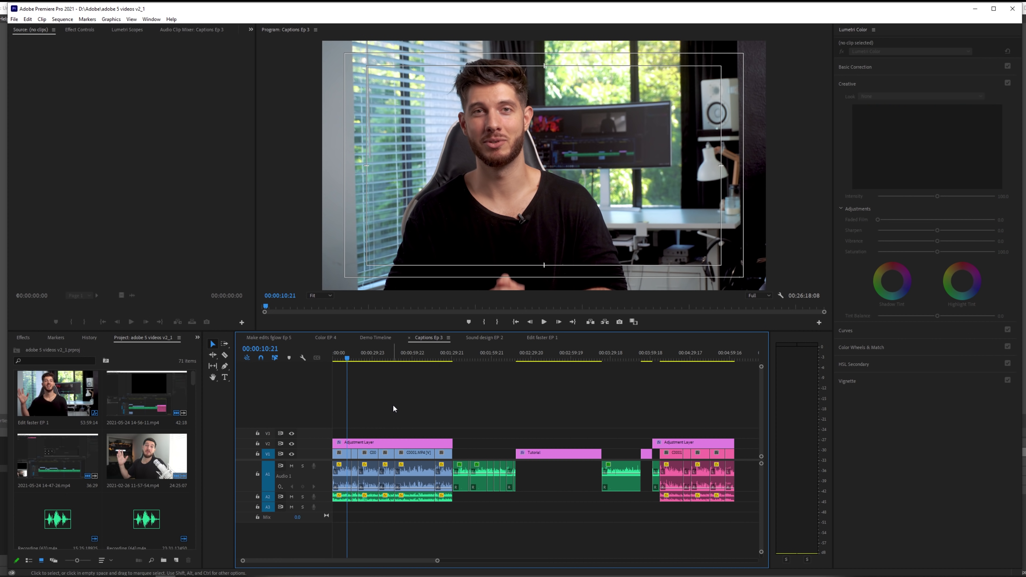
left_click(151, 19)
mouse_move(157, 31)
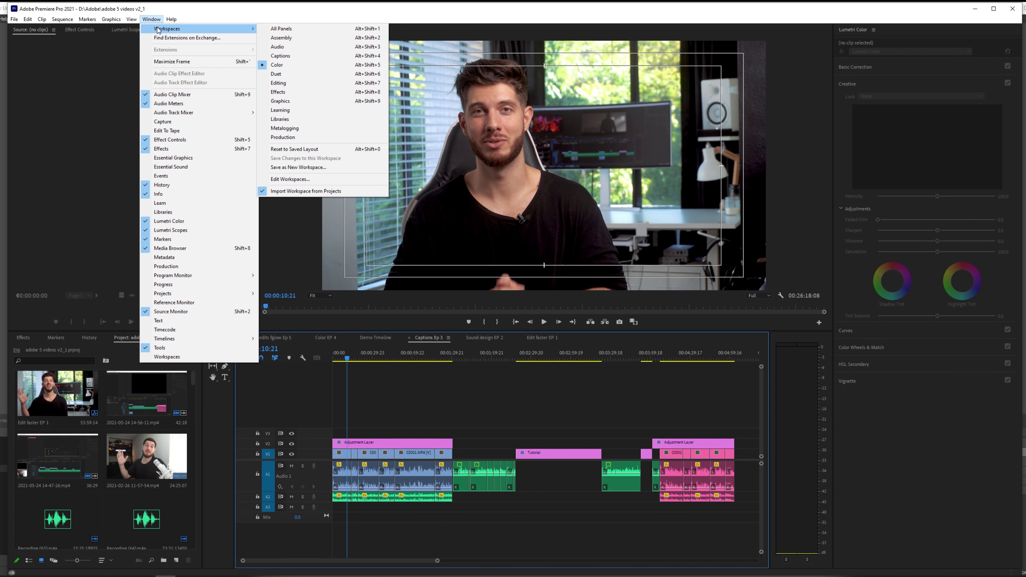
left_click(300, 57)
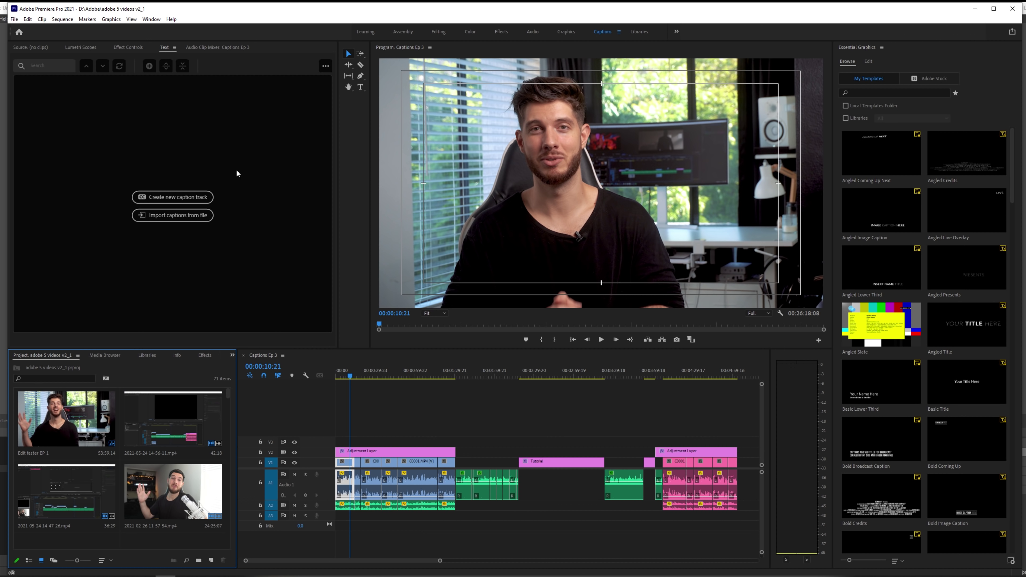
Create a new caption track in Subtitle format with style None.
left_click(192, 199)
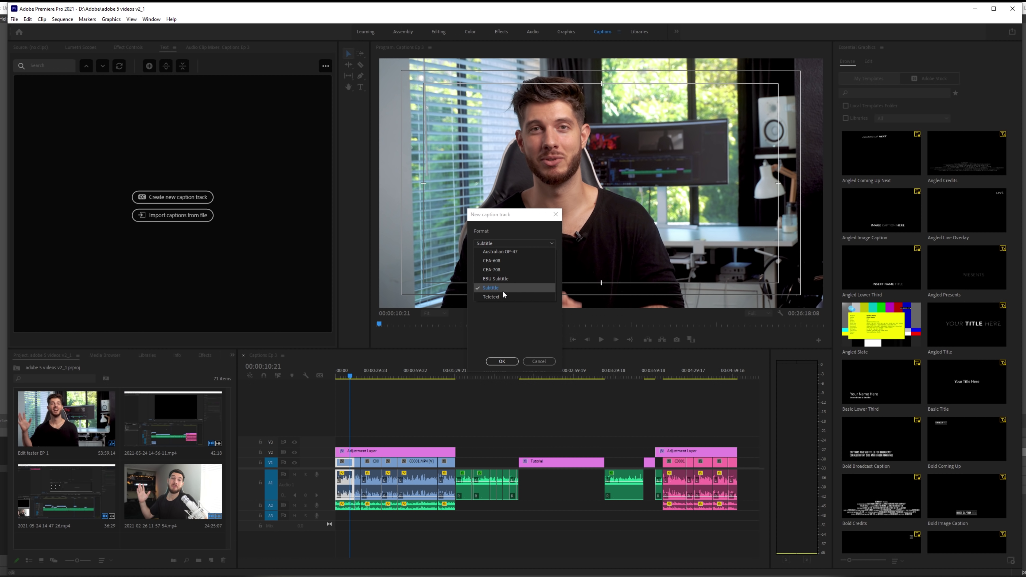
left_click(506, 338)
key("Tab")
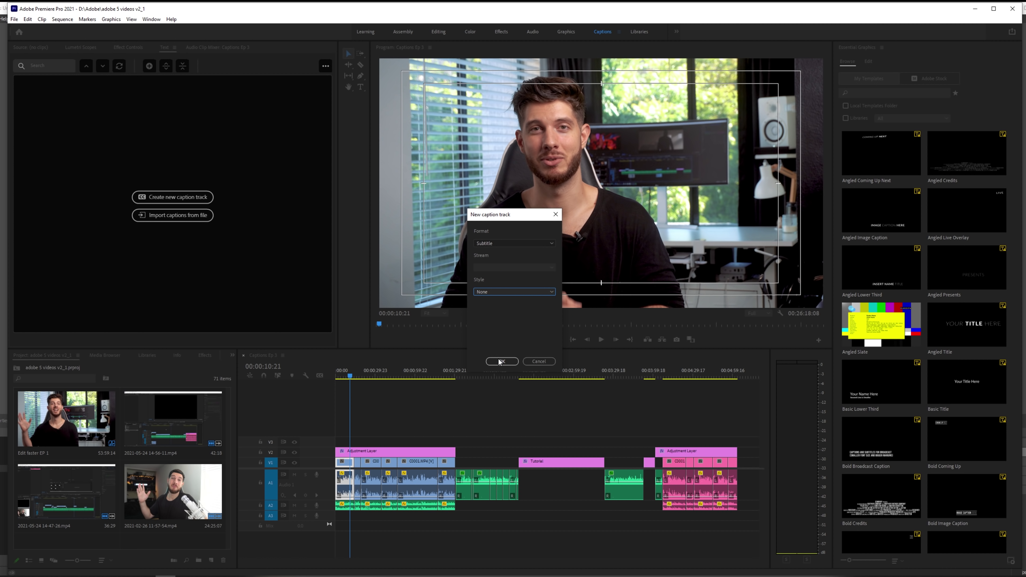
left_click(502, 361)
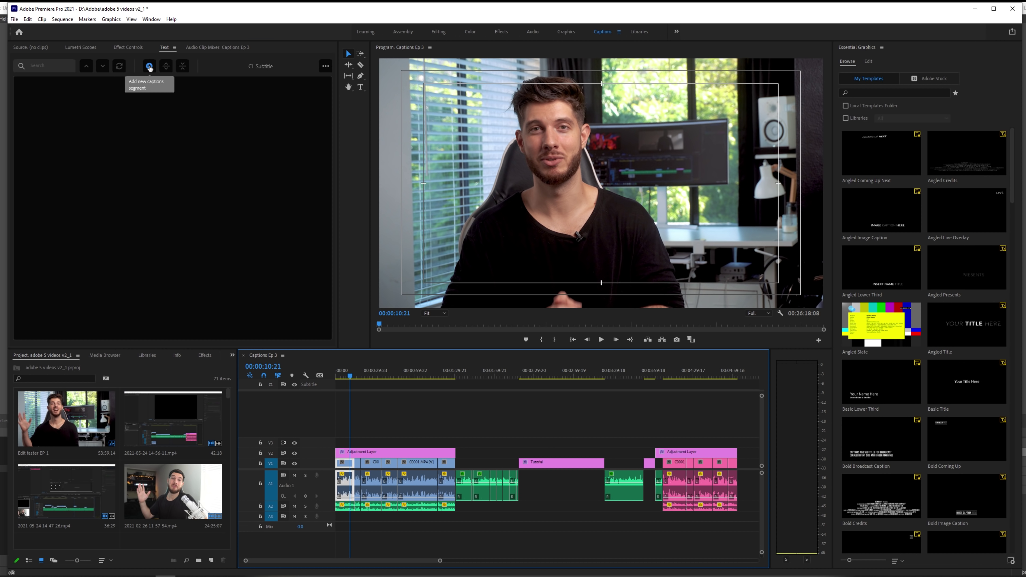
Add a first caption reading 'Hey what's up?', then enlarge and zoom the timeline tracks.
left_click(150, 67)
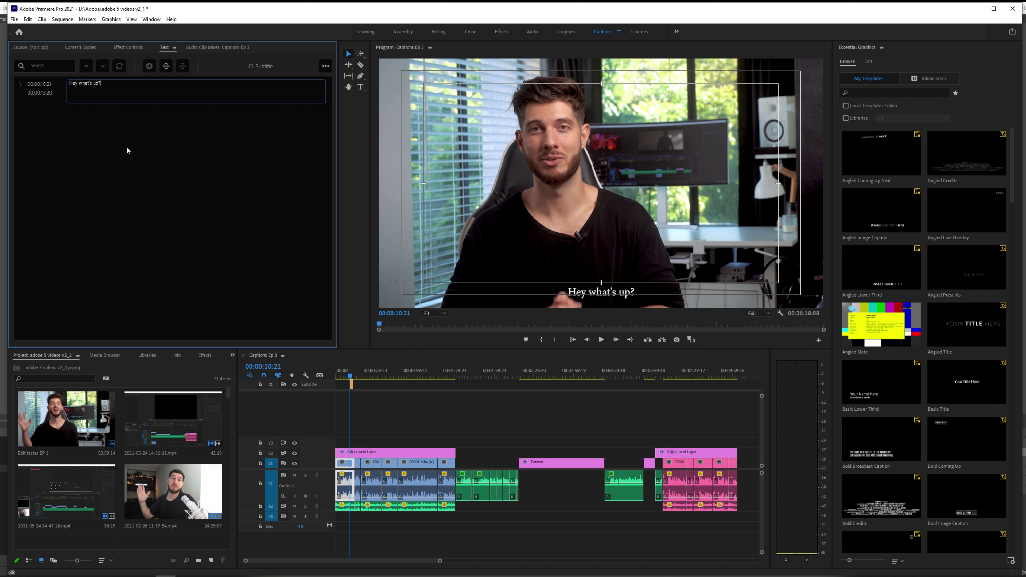
key("ctrl+z")
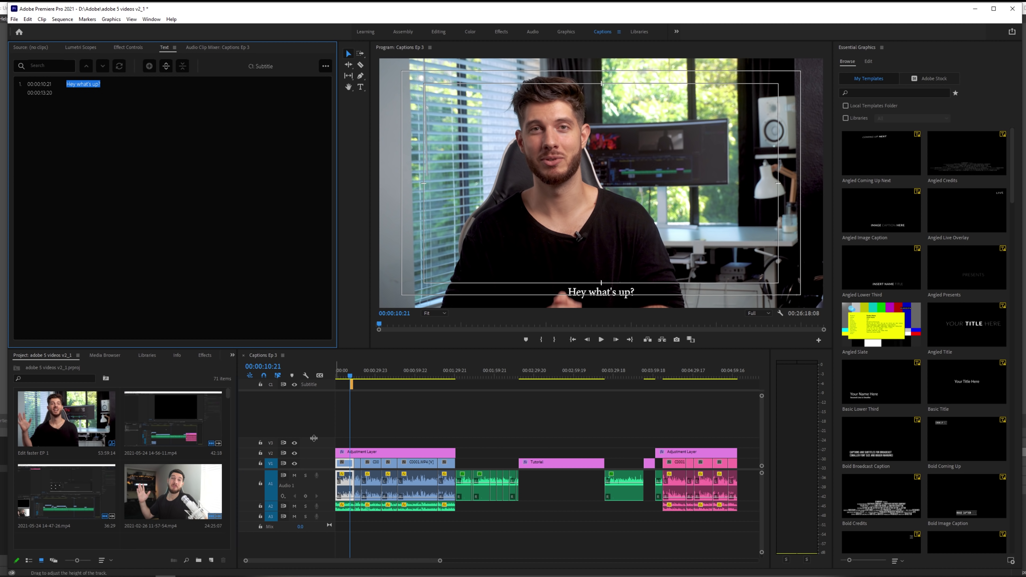
double_click(309, 443)
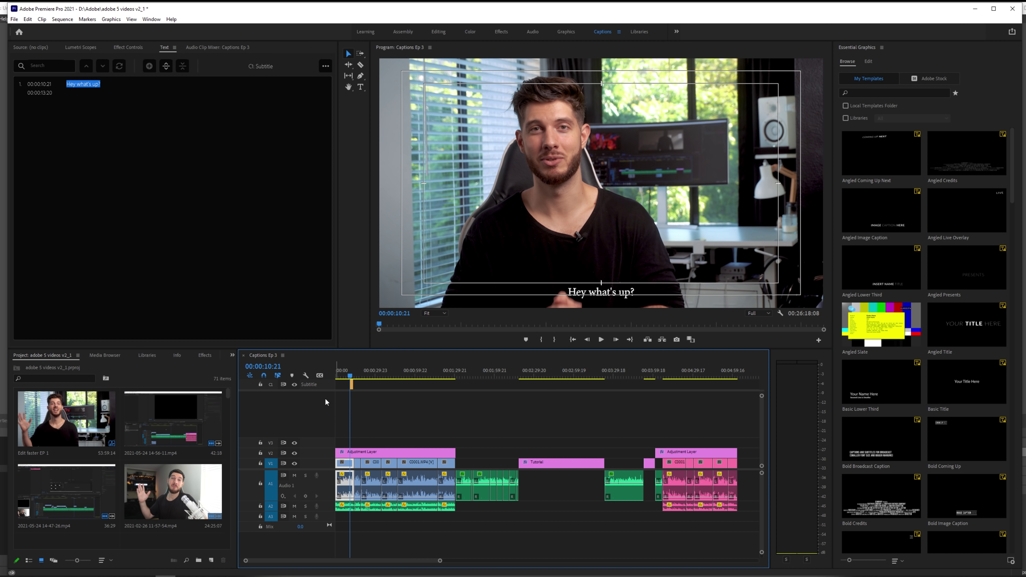
key("=")
key("=")
key("=")
key("=")
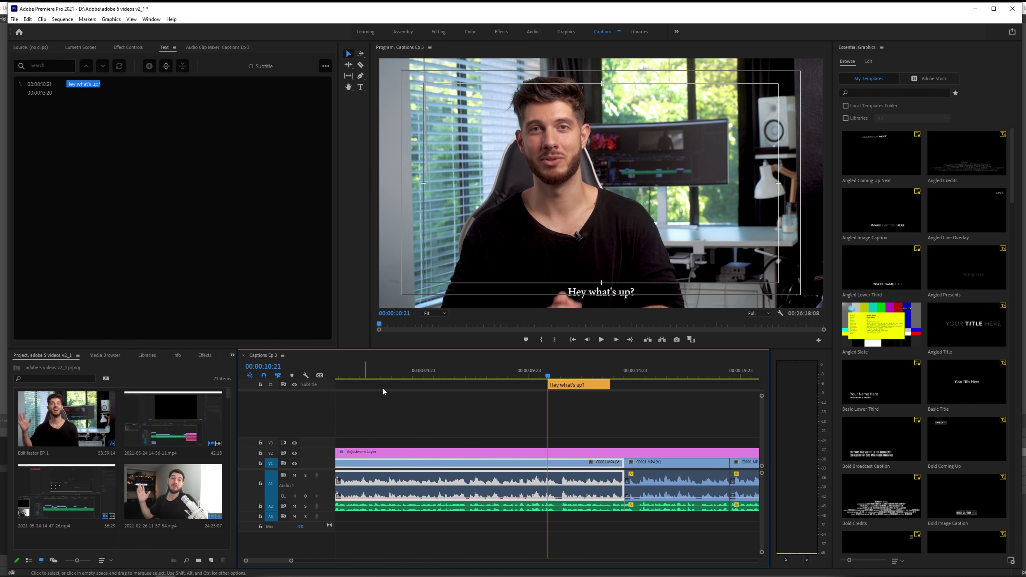
left_click_drag(335, 451, 327, 438)
Move the 'Hey what's up?' caption to run from 00:00:01:23 to 00:00:04:22.
left_click(553, 376)
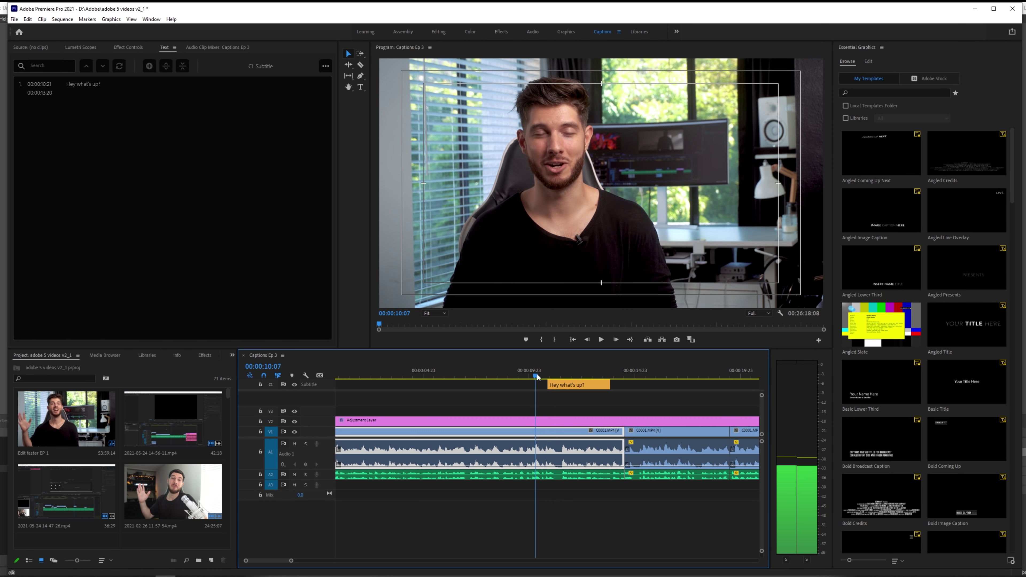
left_click_drag(554, 376, 558, 376)
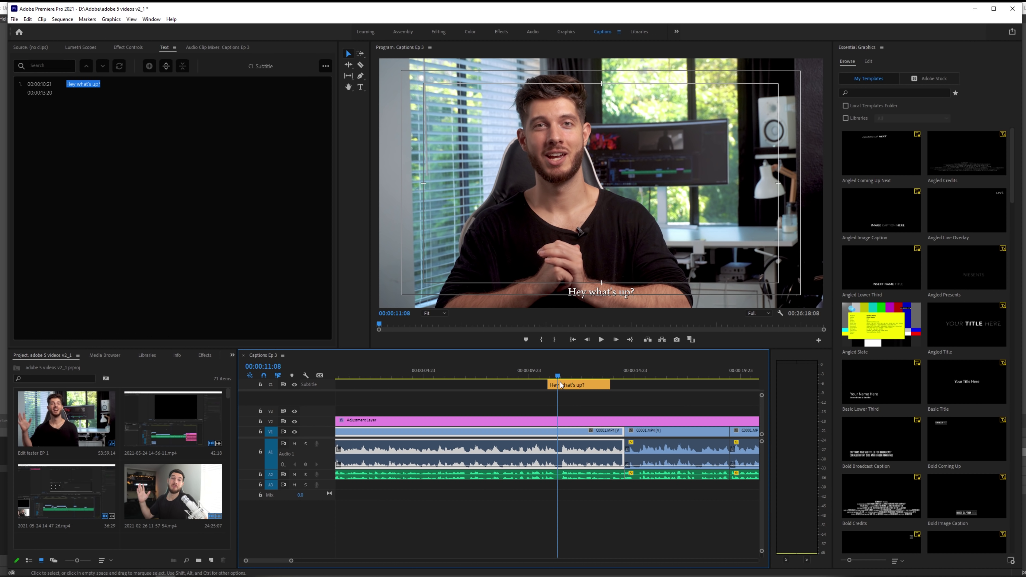
left_click_drag(570, 387, 381, 388)
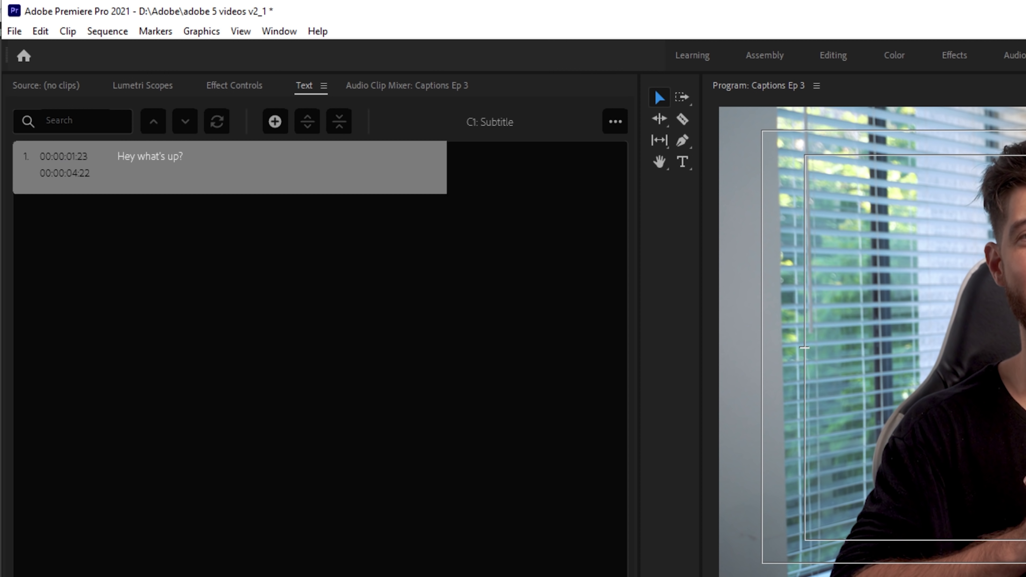
double_click(150, 156)
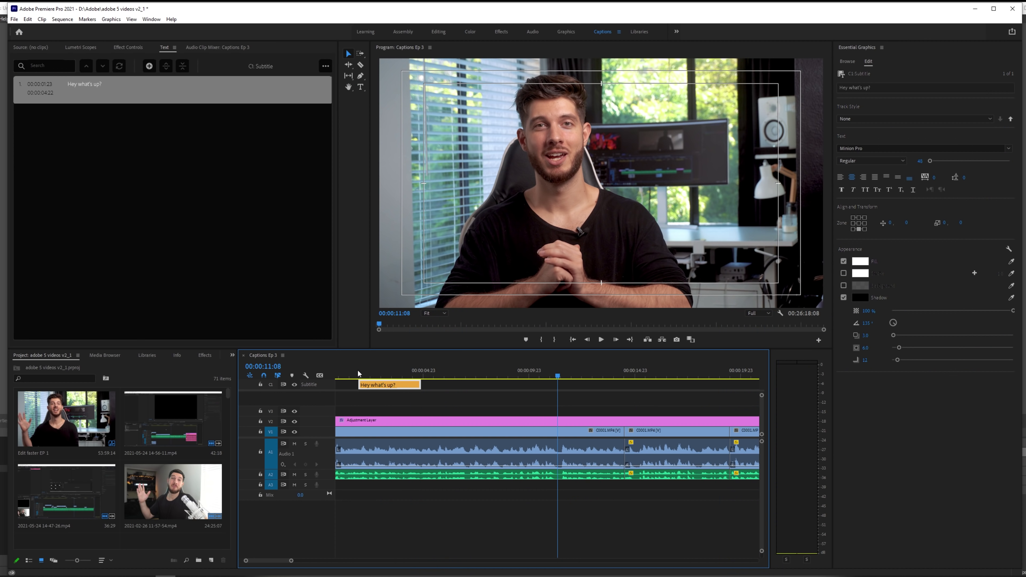
left_click_drag(358, 374, 424, 373)
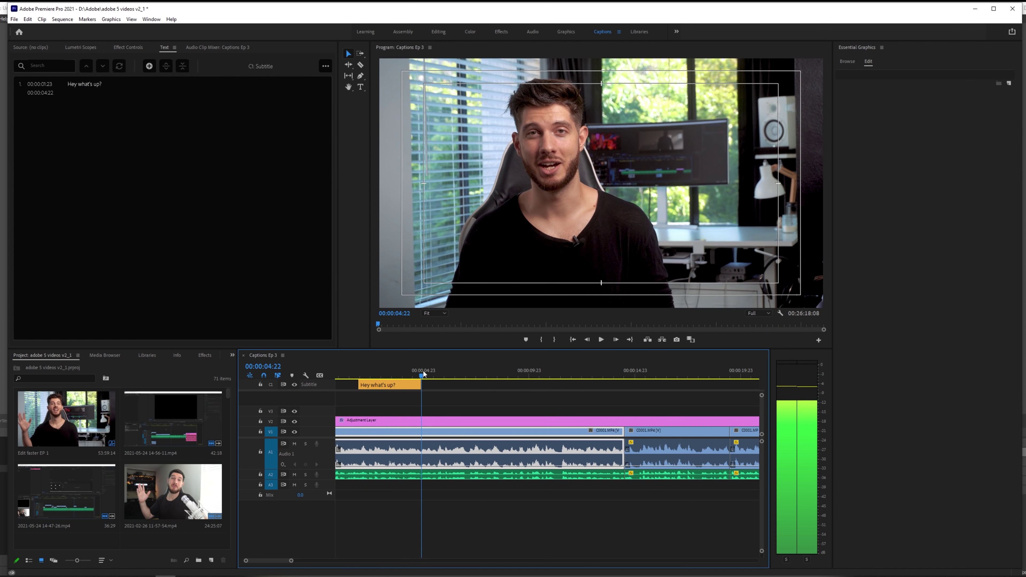
Add a second caption reading 'Today we are talking about creating captions'.
left_click(149, 67)
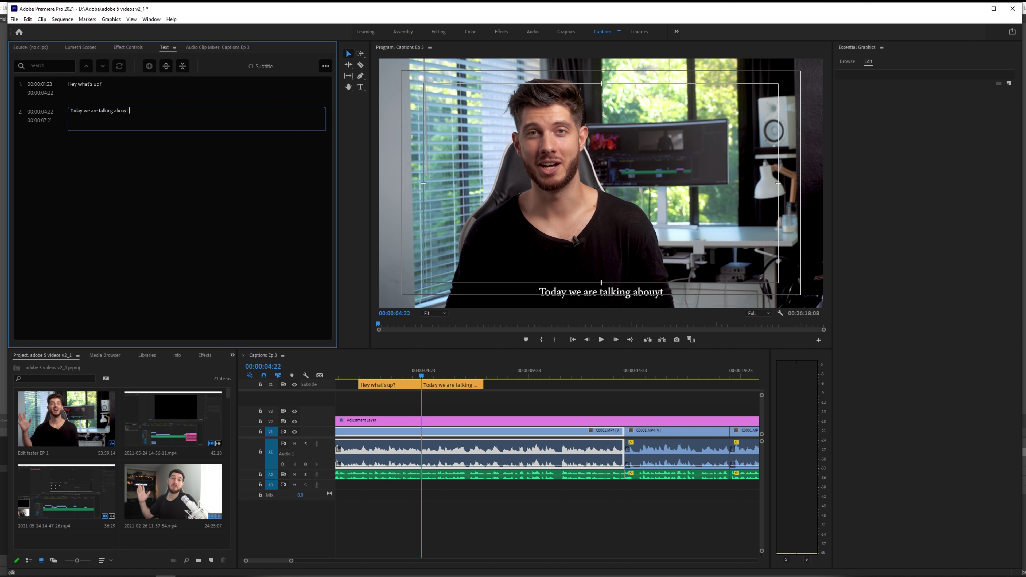
type("ptions")
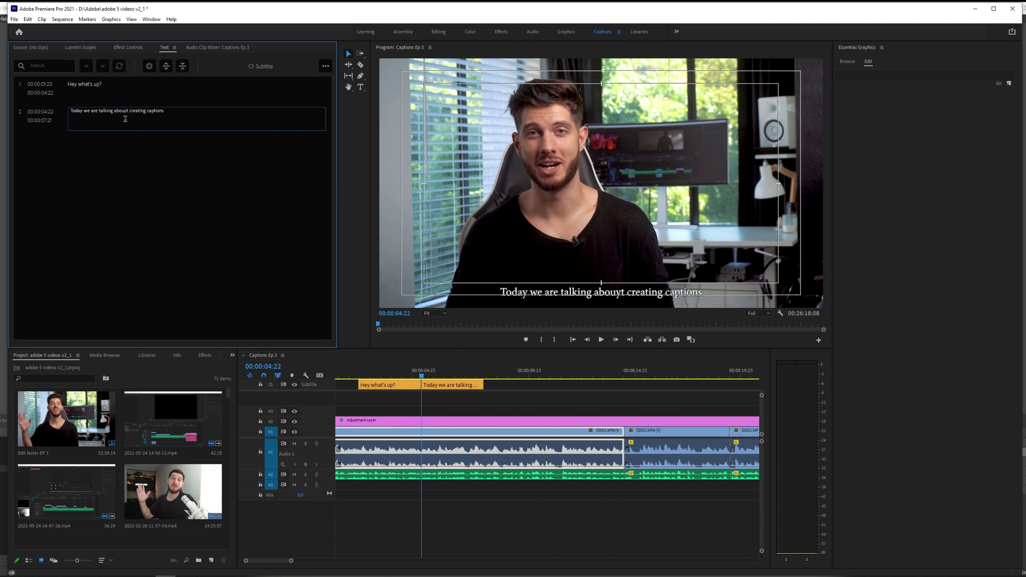
key("BackSpace")
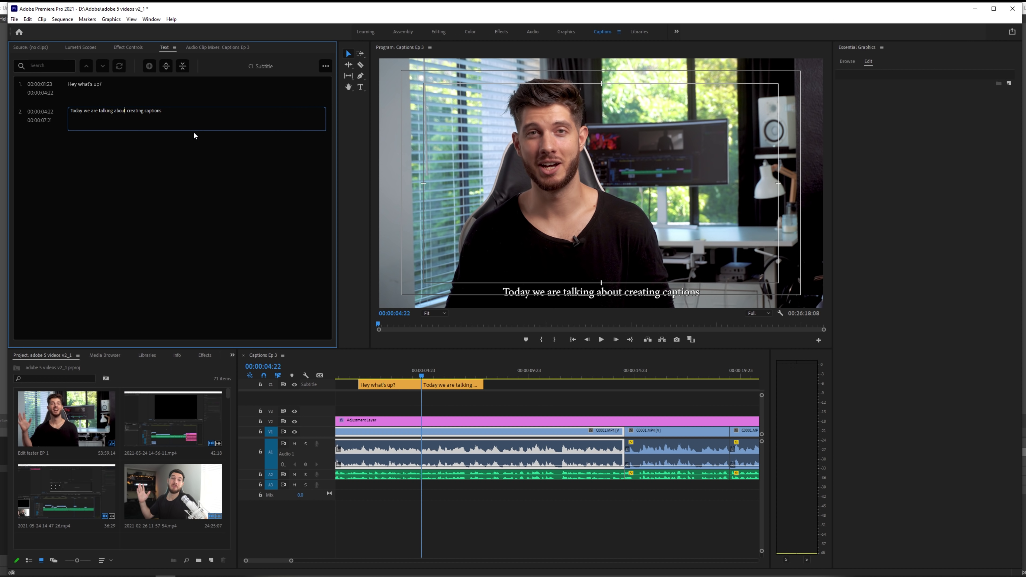
left_click(123, 228)
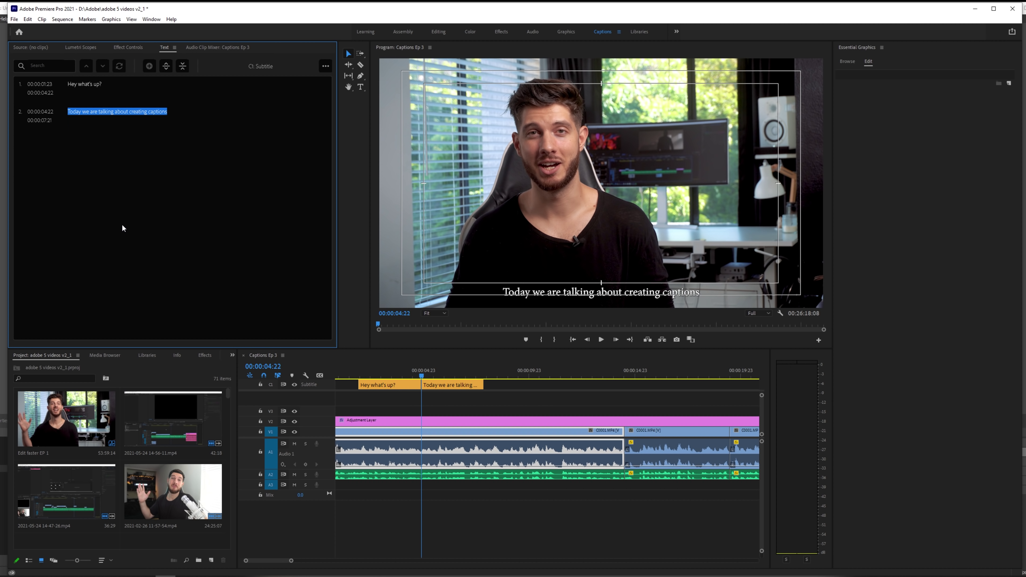
Play back the sequence to review both captions.
left_click(442, 408)
key("space")
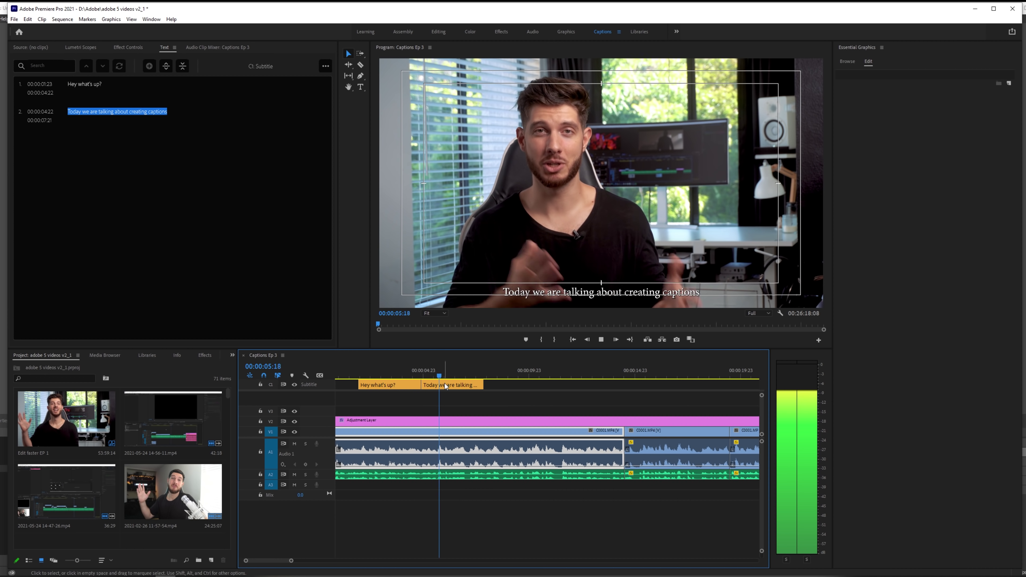
left_click_drag(408, 371, 436, 373)
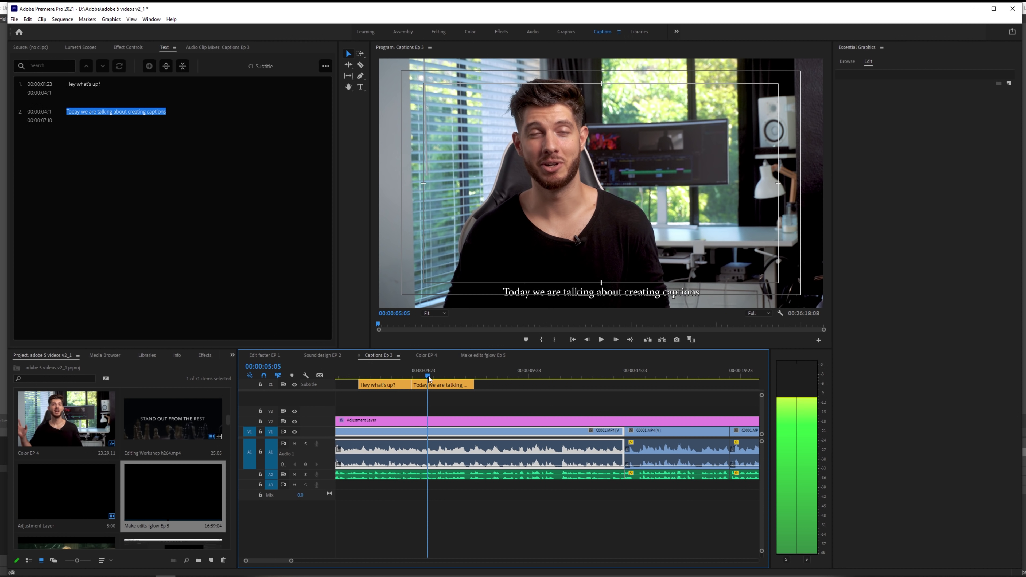
key("space")
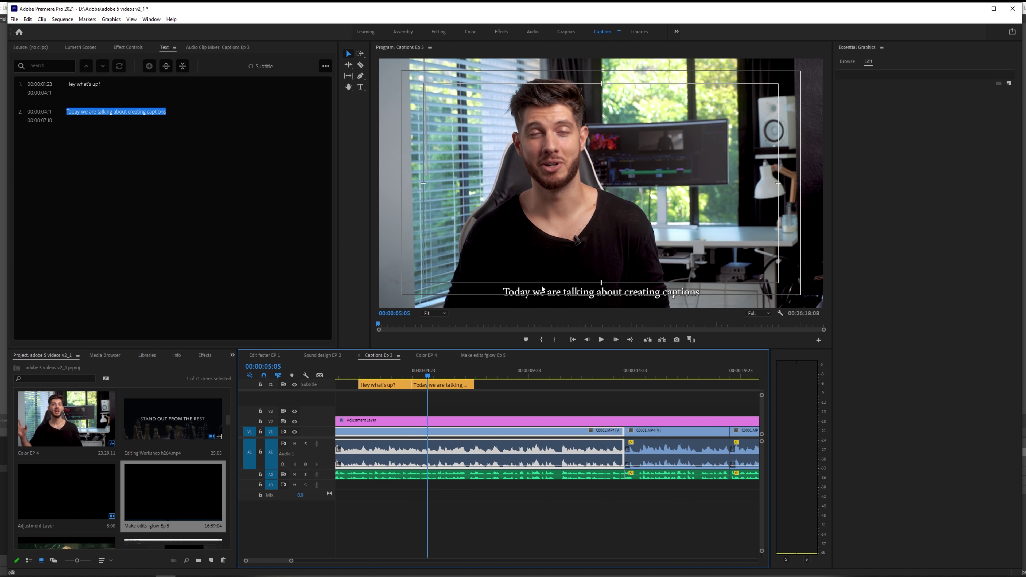
Select the 'Today we are talking' caption and browse the graphics templates.
left_click(425, 387)
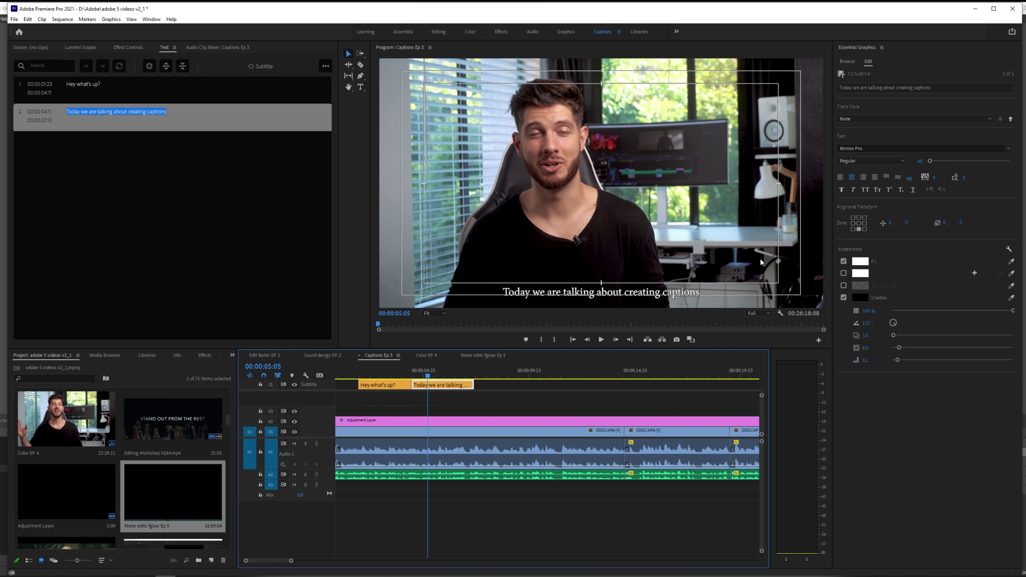
left_click(844, 62)
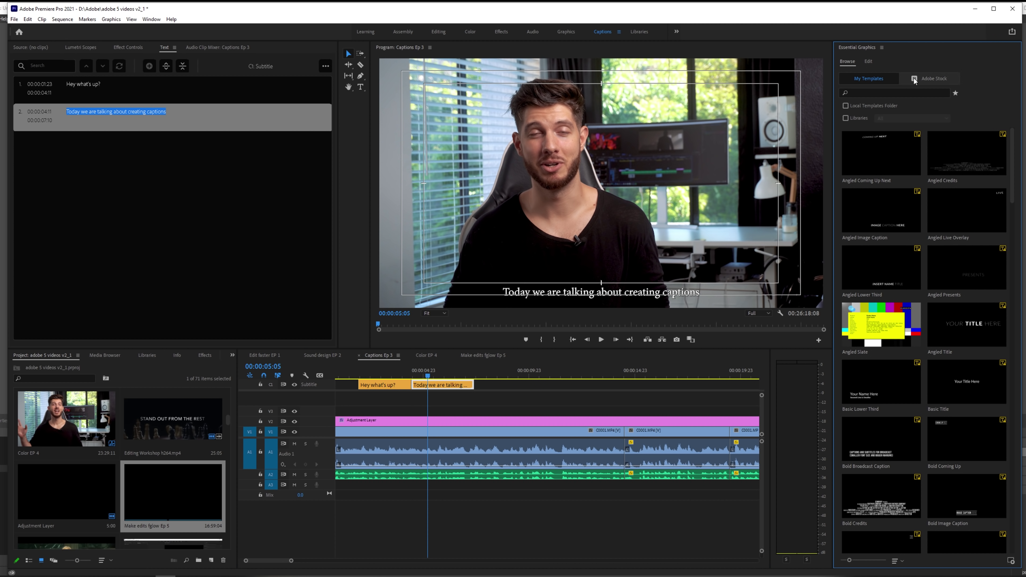
left_click(925, 76)
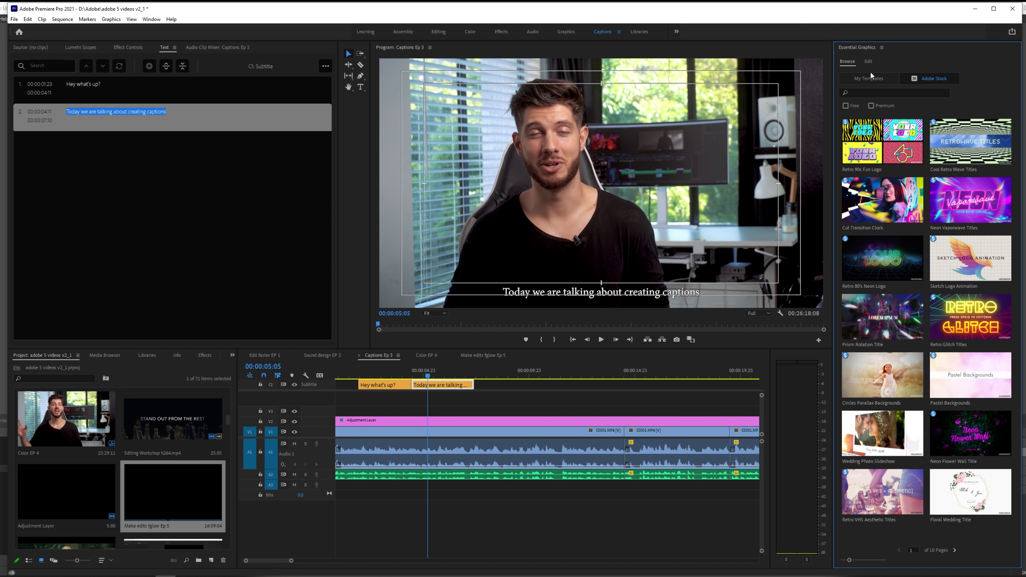
left_click(868, 62)
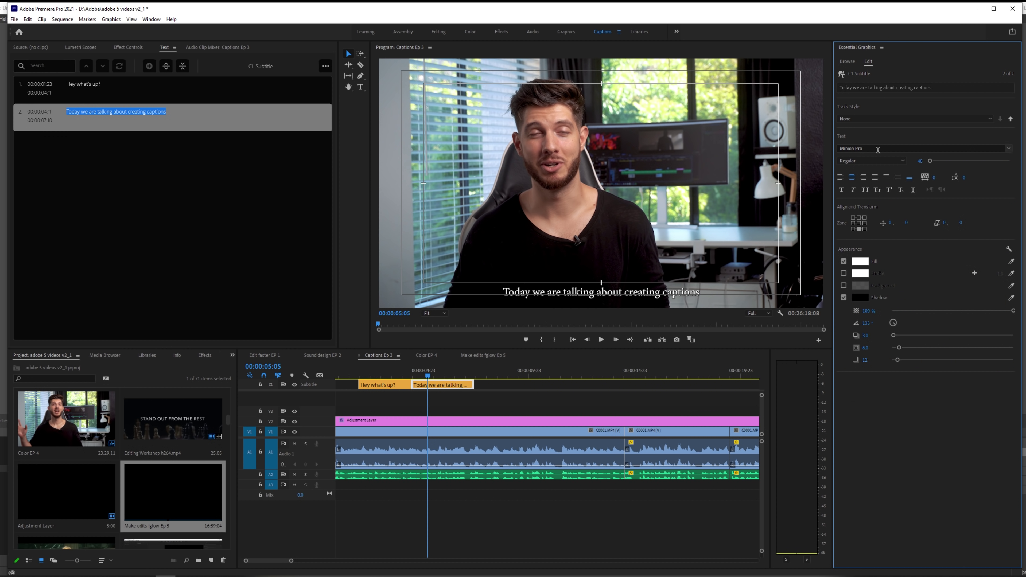
Set the caption font to Arial Narrow Bold and widen tracking to about 70.
left_click(990, 120)
left_click(929, 138)
left_click(865, 149)
type("ar")
left_click(884, 204)
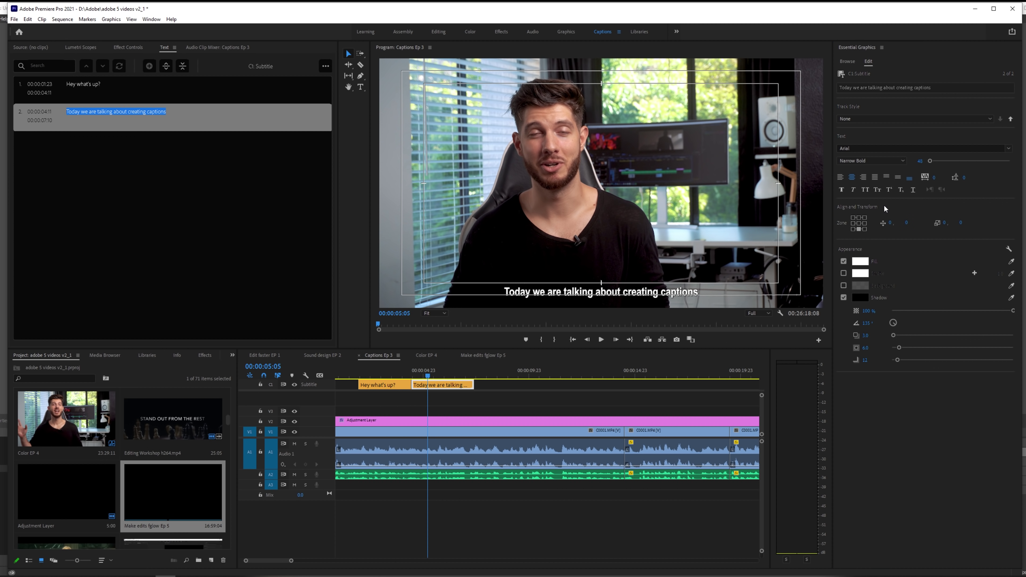
left_click_drag(933, 177, 940, 178)
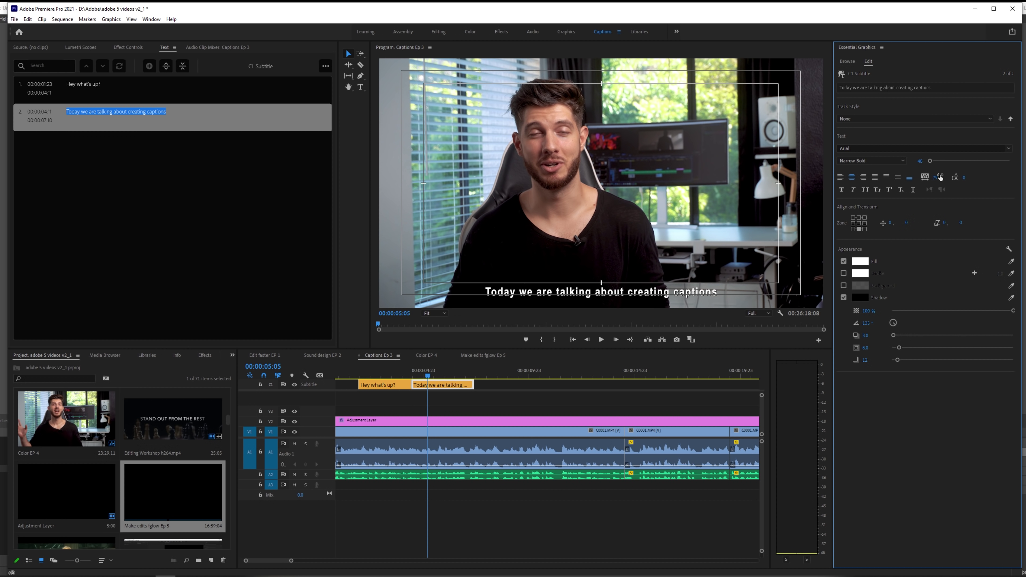
Add a dark background box of size 24 and raise the captions to vertical offset -42.
left_click(843, 286)
left_click_drag(892, 311, 921, 312)
left_click(860, 286)
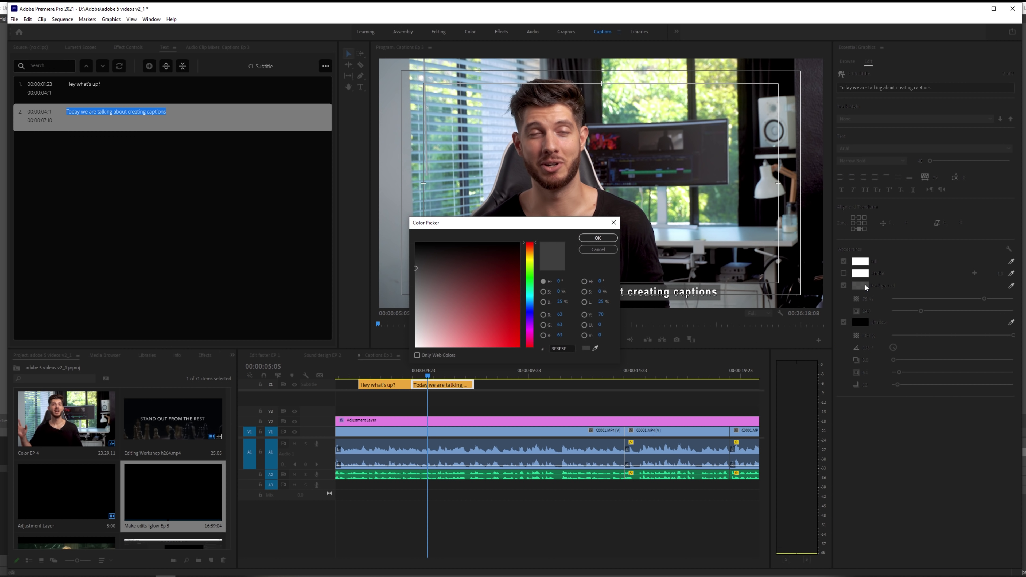
left_click(598, 238)
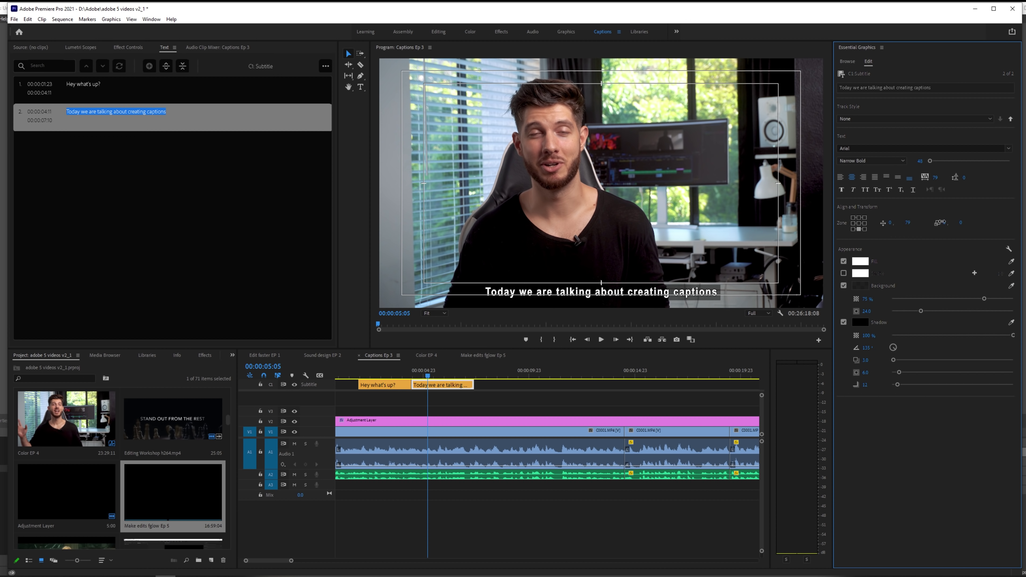
left_click_drag(909, 223, 874, 223)
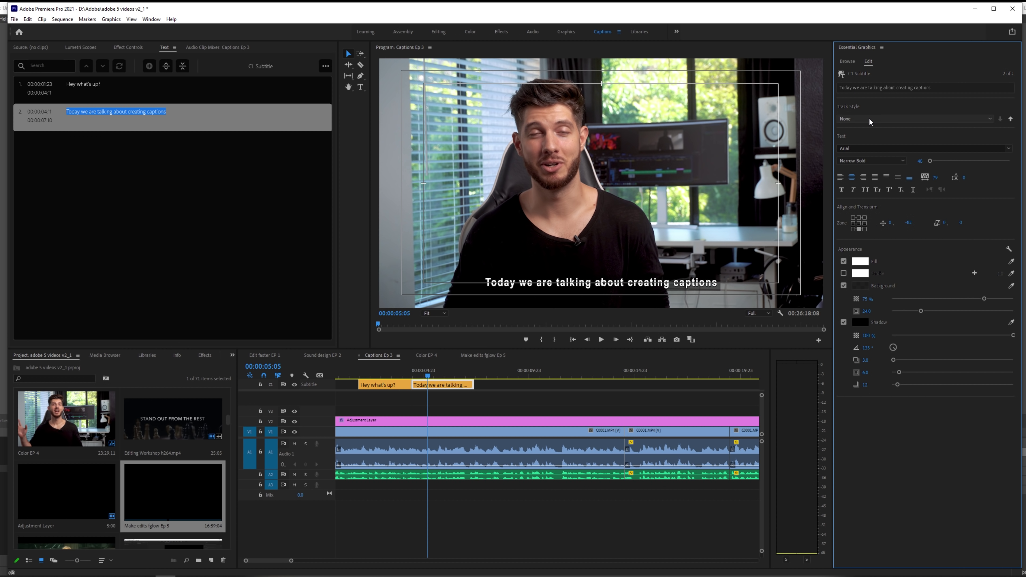
Save the current caption look as a new track style named Subtitle Style 1.
left_click(876, 119)
left_click(855, 132)
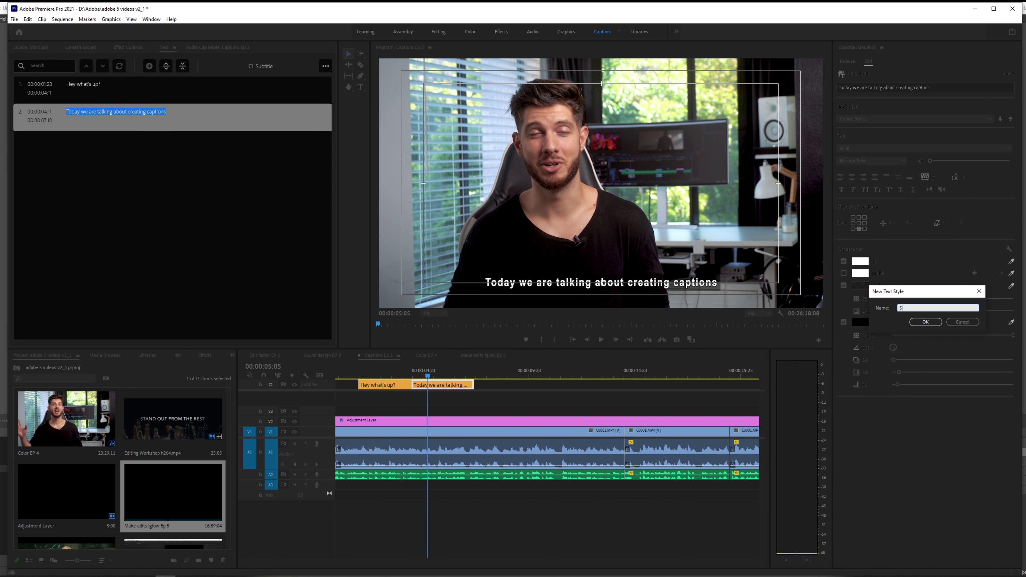
left_click(925, 322)
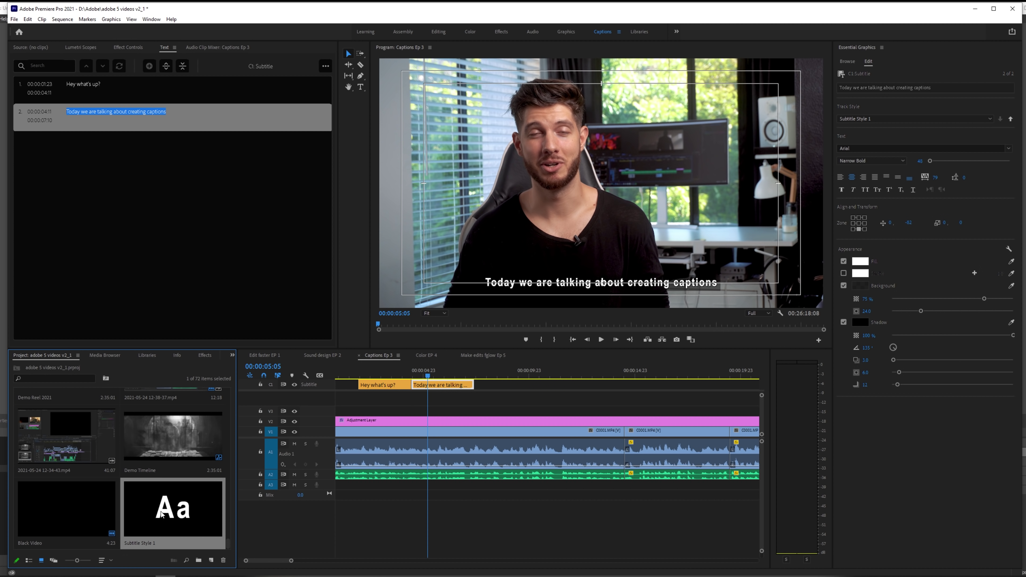
left_click(393, 367)
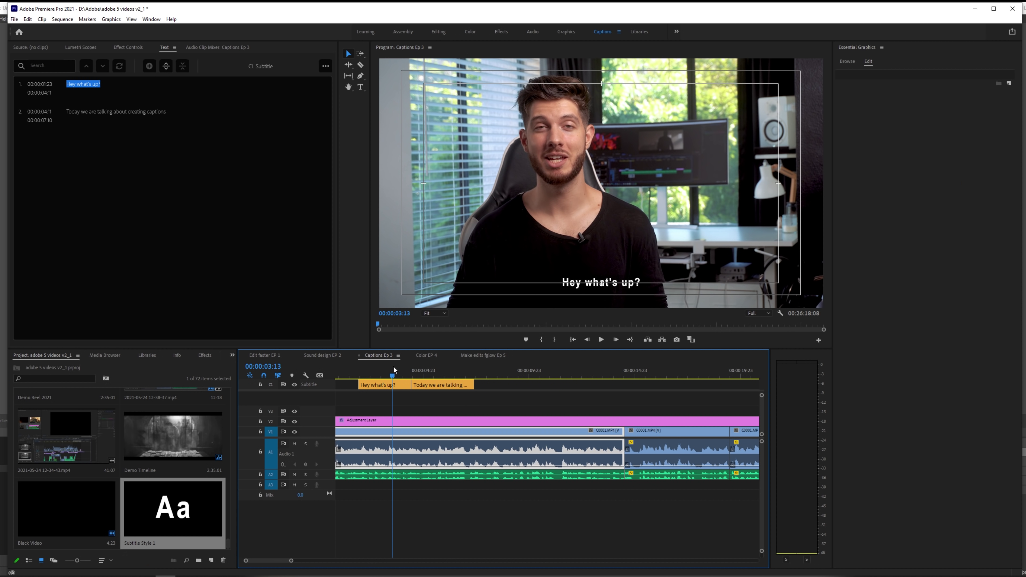
key("space")
left_click(387, 372)
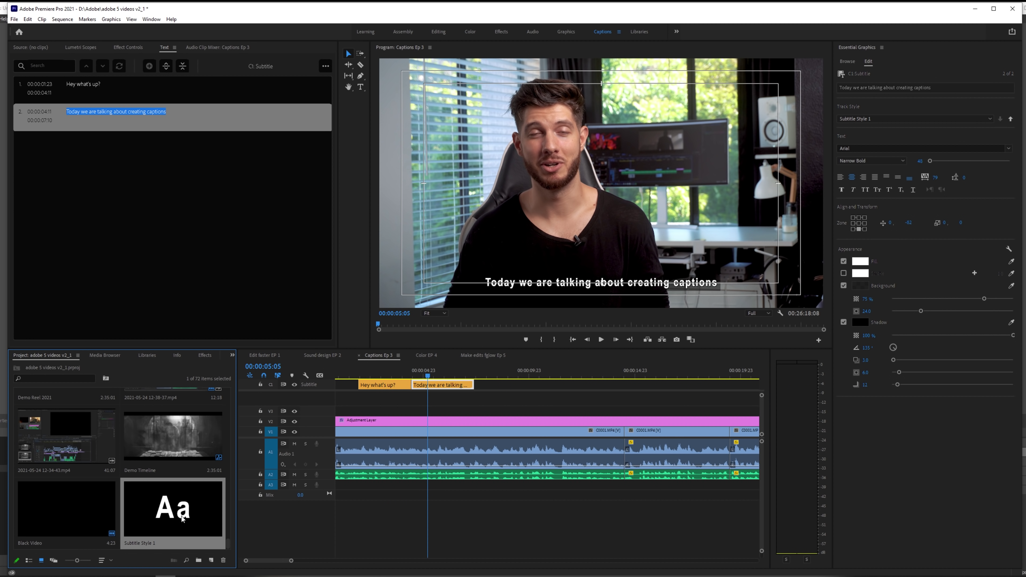
left_click(394, 368)
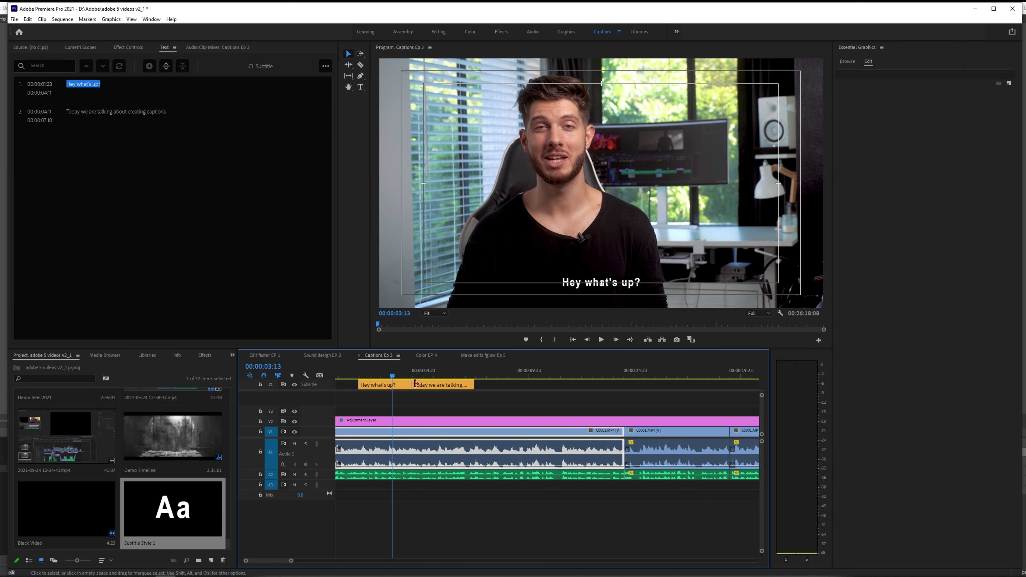
mouse_move(415, 375)
left_mouse_down()
mouse_move(424, 371)
mouse_move(384, 371)
mouse_move(432, 371)
left_mouse_up()
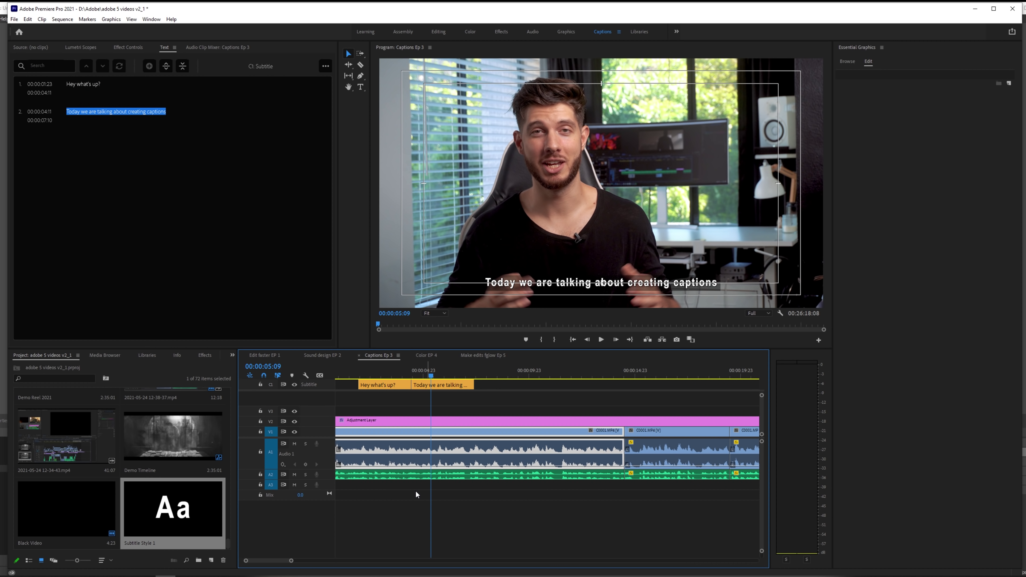
mouse_move(429, 371)
left_mouse_down()
mouse_move(392, 371)
mouse_move(427, 372)
left_mouse_up()
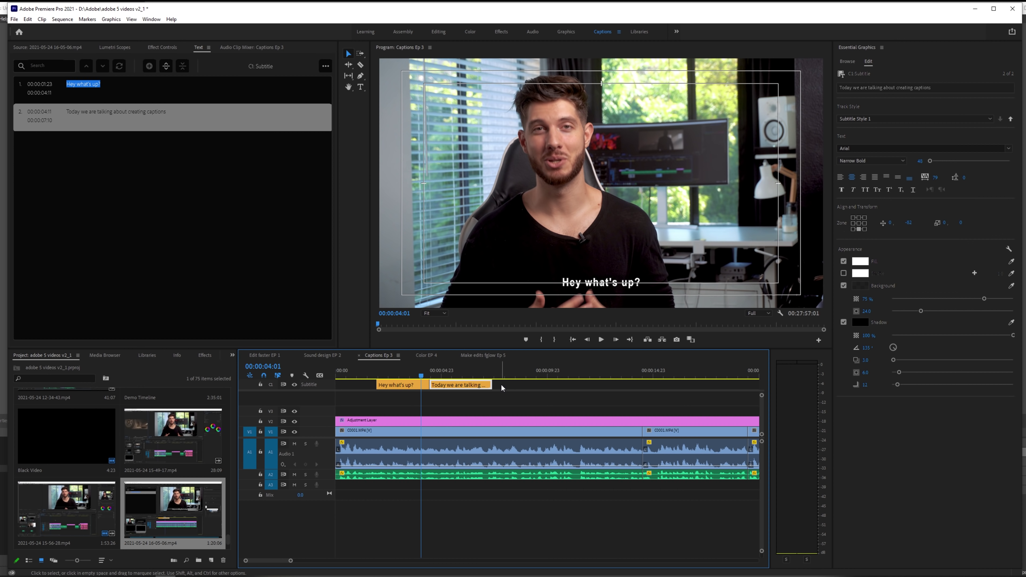
Delete both caption clips and the empty Subtitle track, then start a caption import.
left_click_drag(502, 388, 391, 388)
key("Delete")
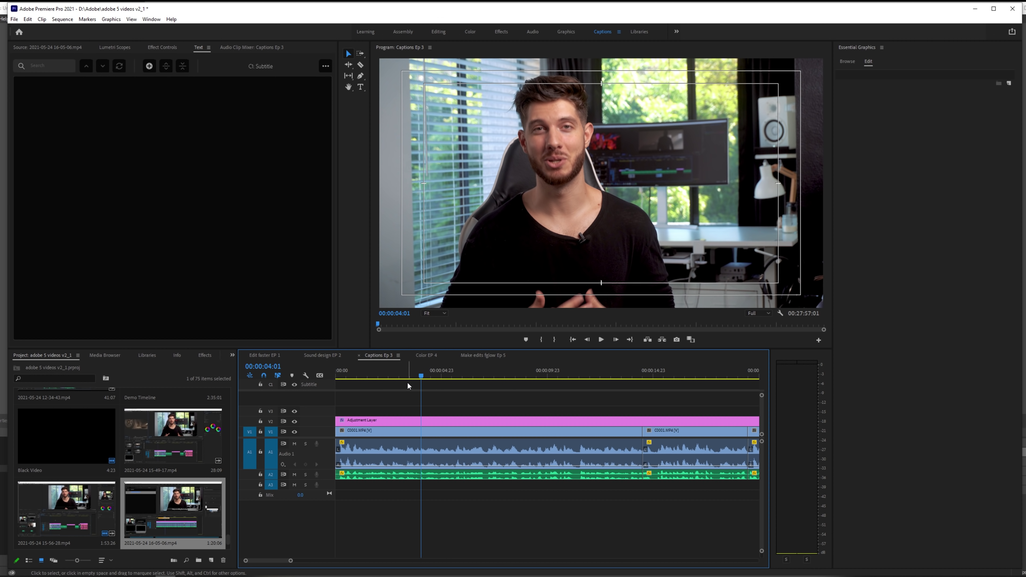
right_click(311, 386)
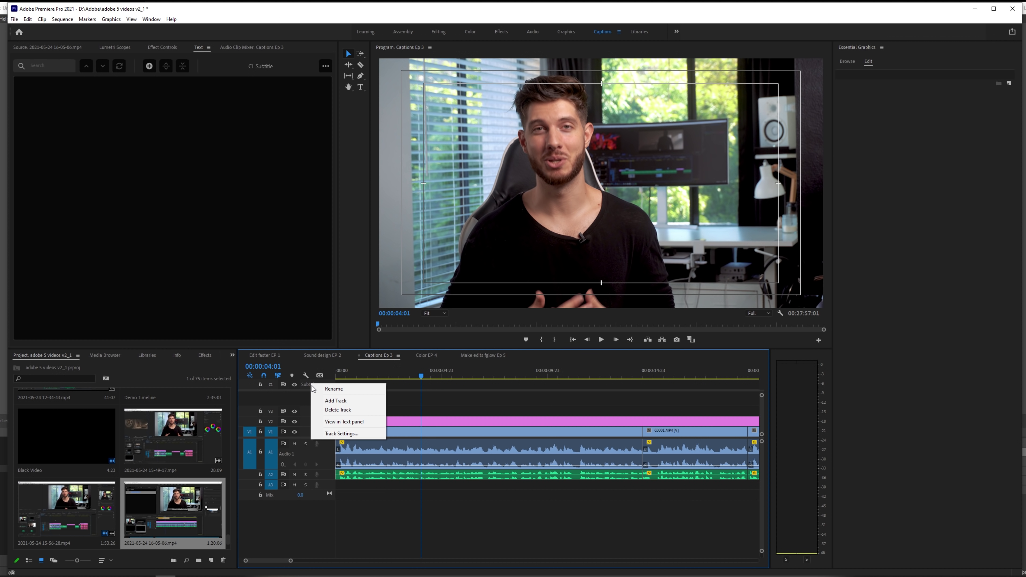
left_click(345, 410)
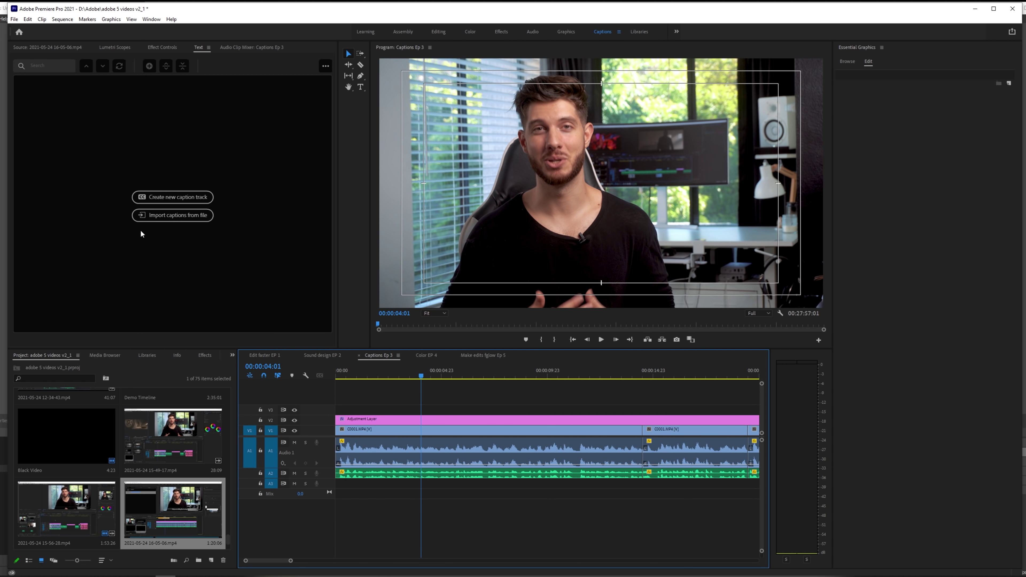
left_click(174, 215)
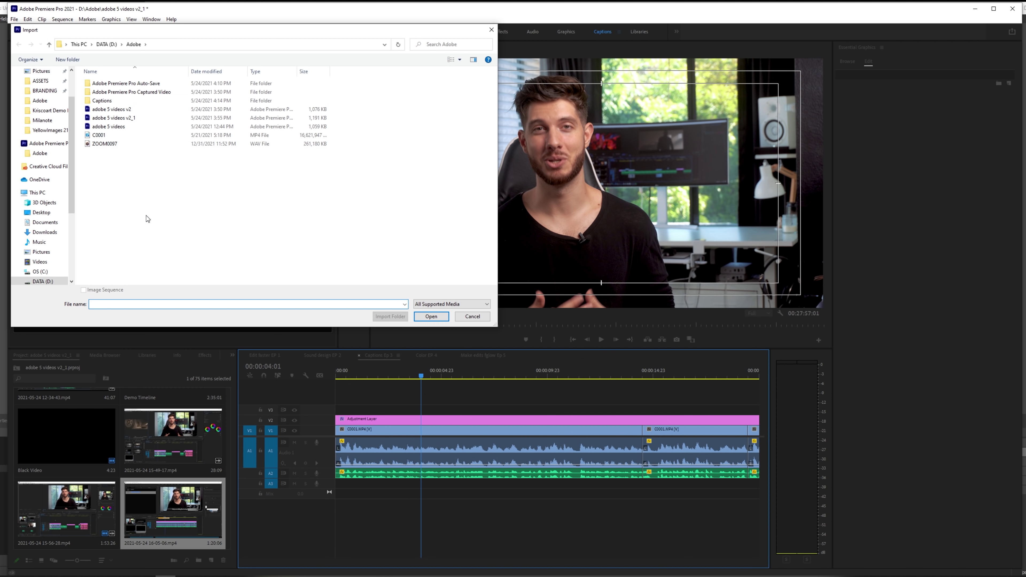
Import 5 Editing and Vfx Tricks.srt from the Captions folder onto a new caption track.
double_click(122, 101)
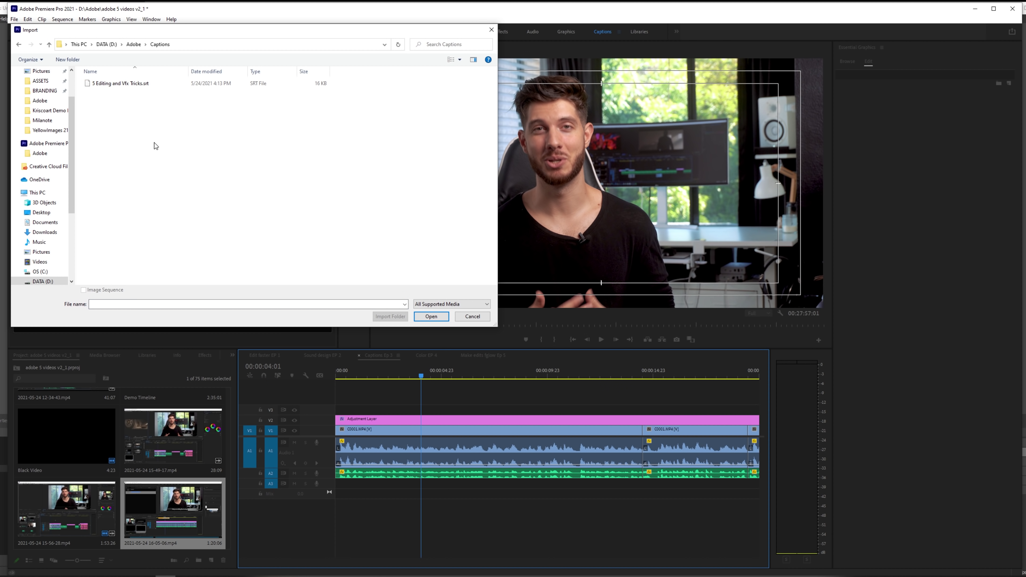
left_click(106, 84)
left_click(430, 317)
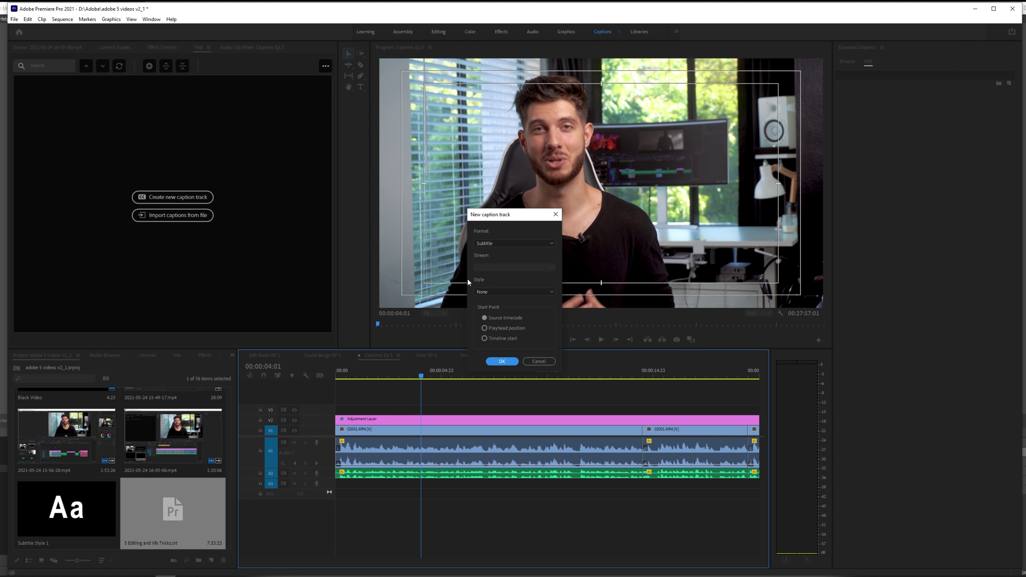
left_click(500, 361)
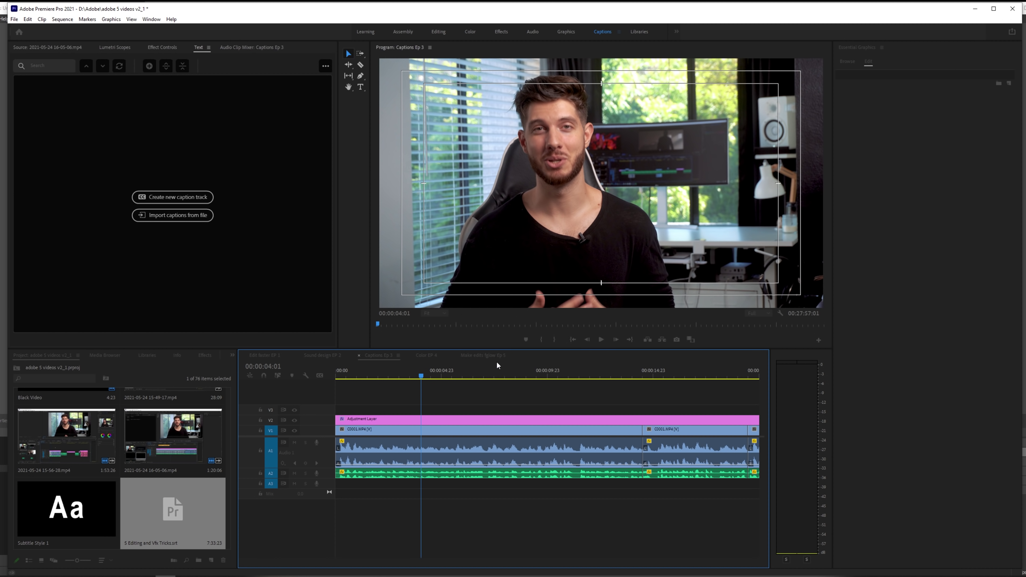
left_click_drag(359, 371, 487, 366)
scroll(476, 407, "down", 5)
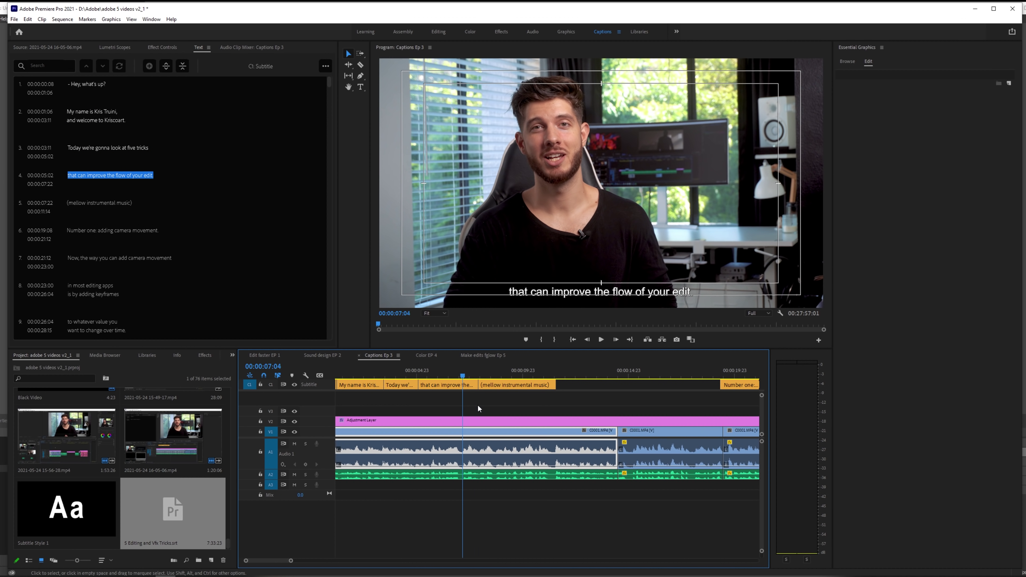
left_click(390, 375)
left_click_drag(391, 377, 415, 376)
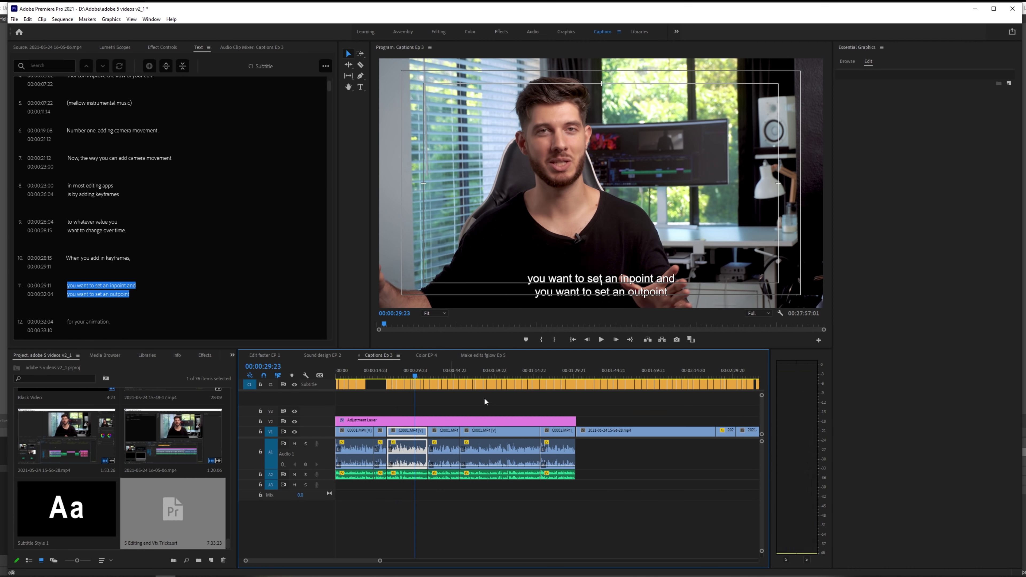
scroll(505, 382, "down", 3)
scroll(573, 371, "up", 3)
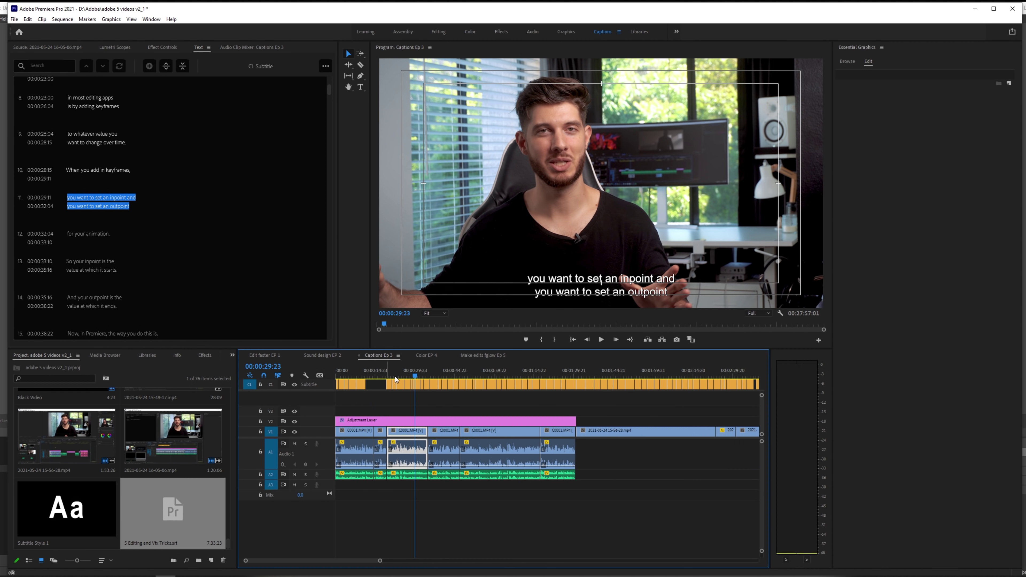
scroll(128, 220, "down", 20)
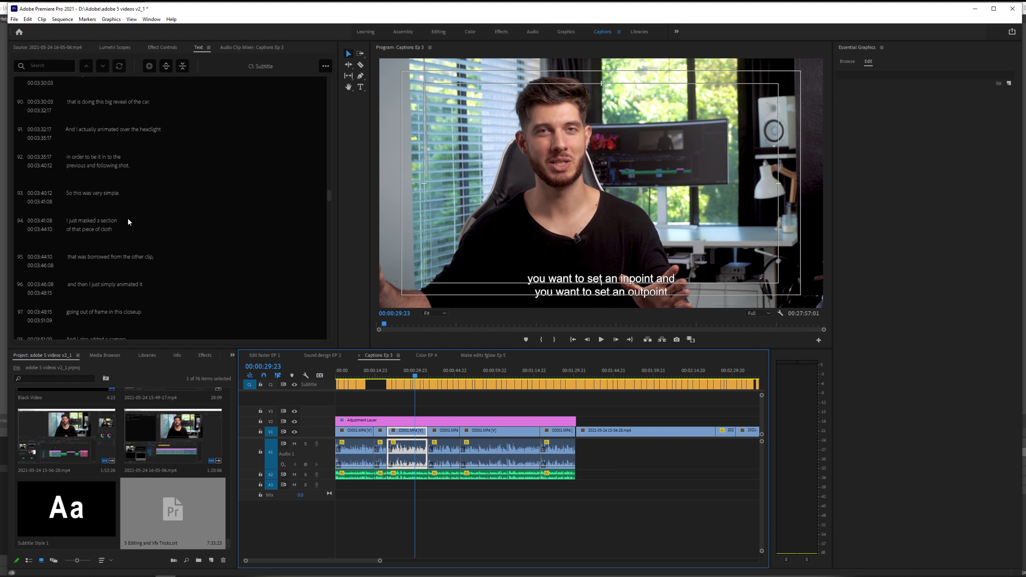
scroll(128, 220, "up", 20)
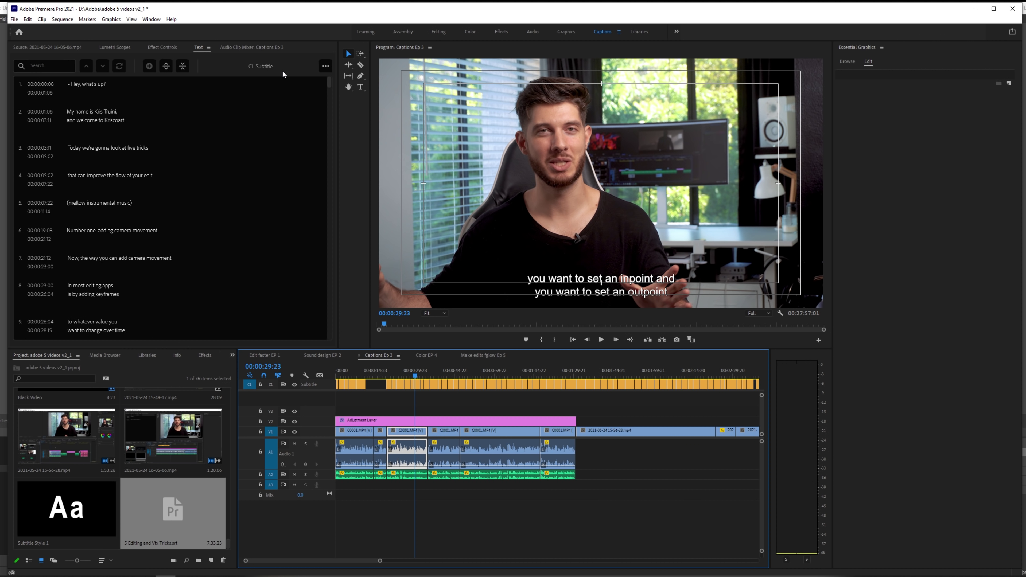
Choose Export to SRT file and check the SRT Captions File save type.
left_click(323, 68)
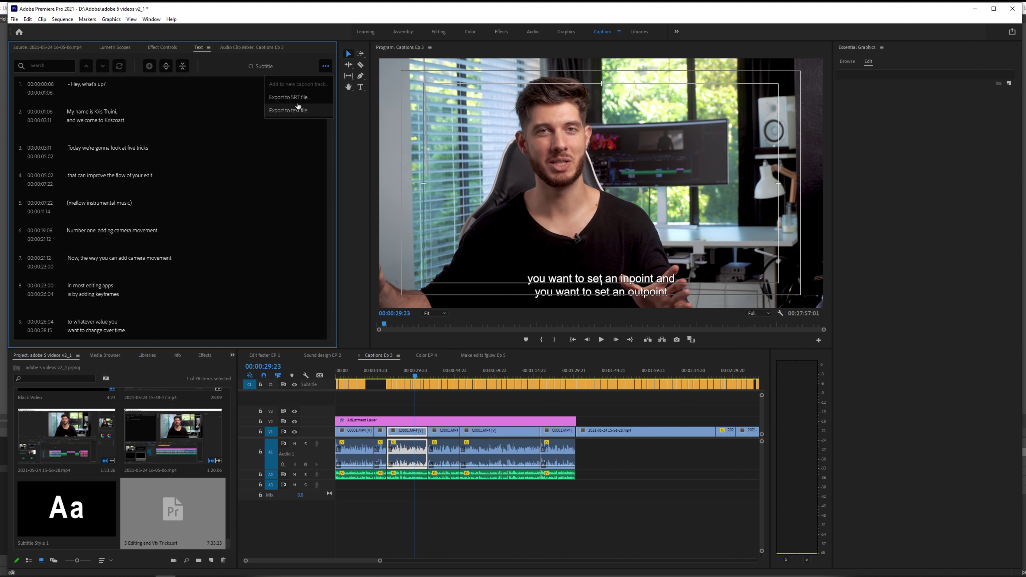
left_click(298, 103)
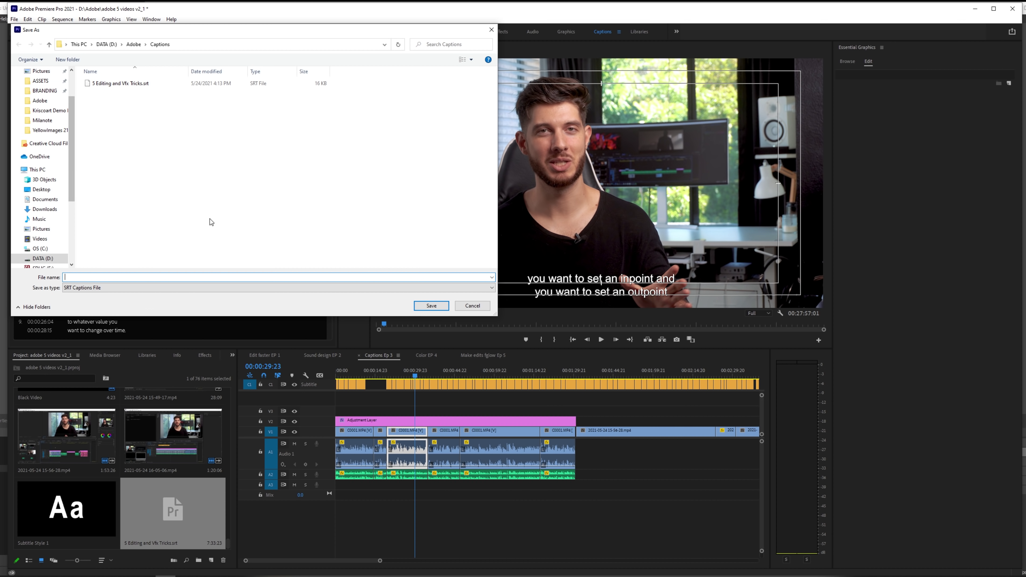
left_click(129, 288)
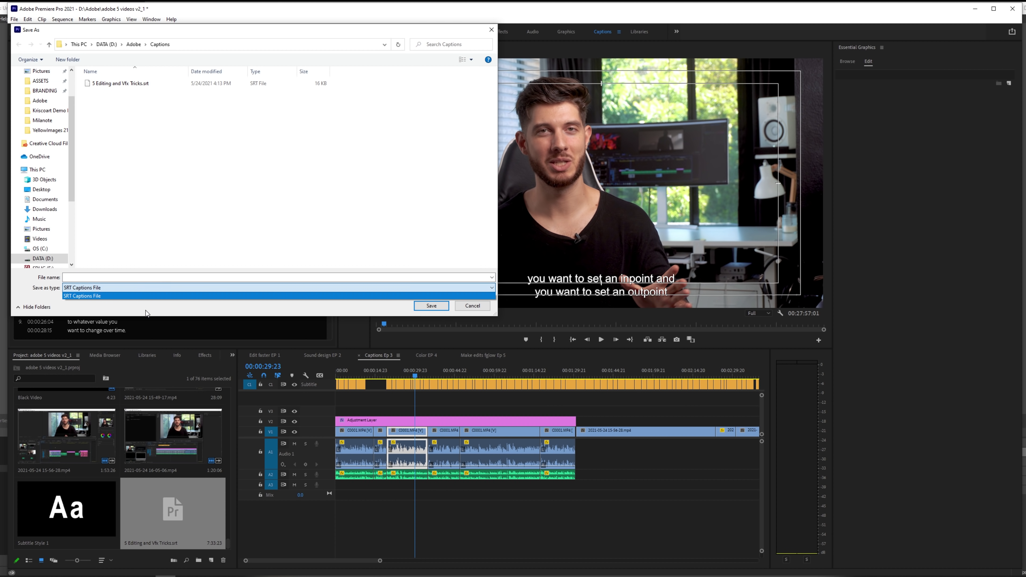